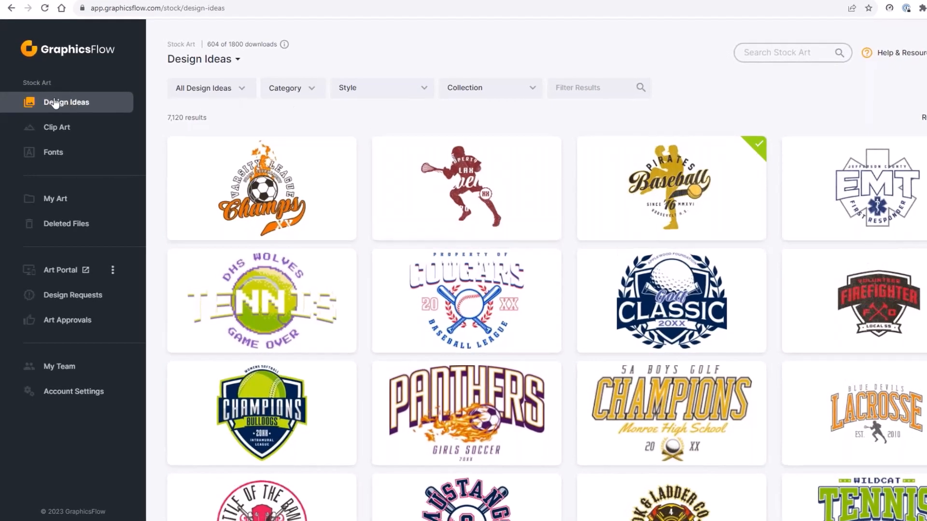
# Open the Westons saw-blade carpentry design (GF_T1123_23) from the Design Ideas for customizing, with the browser in full screen.
pyautogui.click(661, 191)
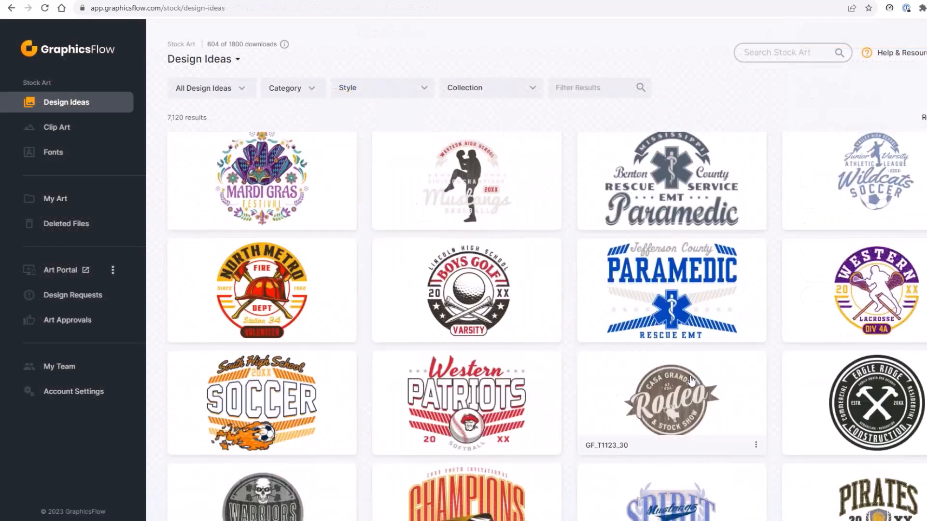
pyautogui.scroll(-3, 466, 314)
pyautogui.scroll(-4, 743, 338)
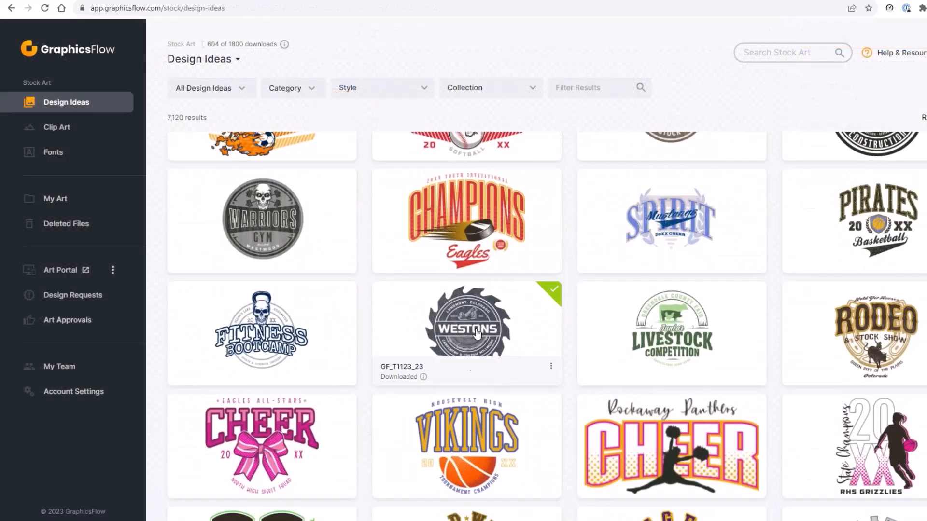
pyautogui.click(477, 333)
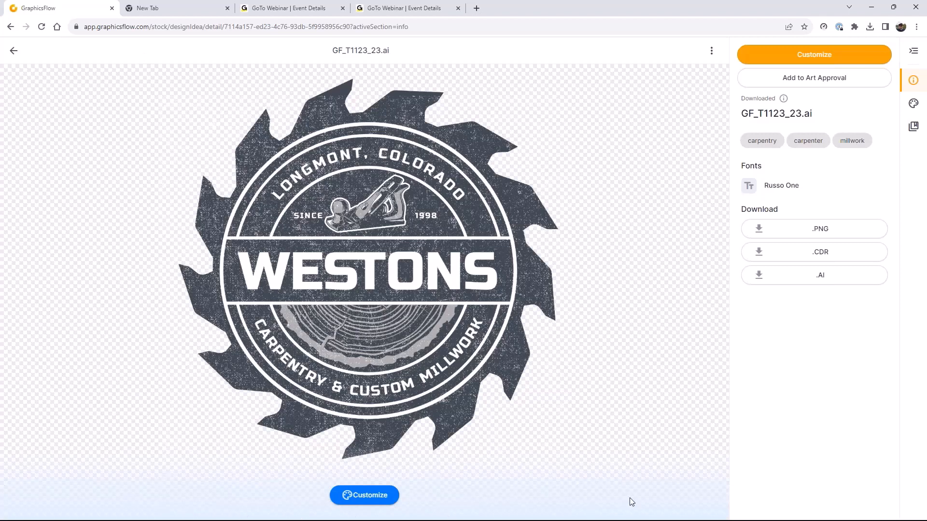
pyautogui.click(819, 58)
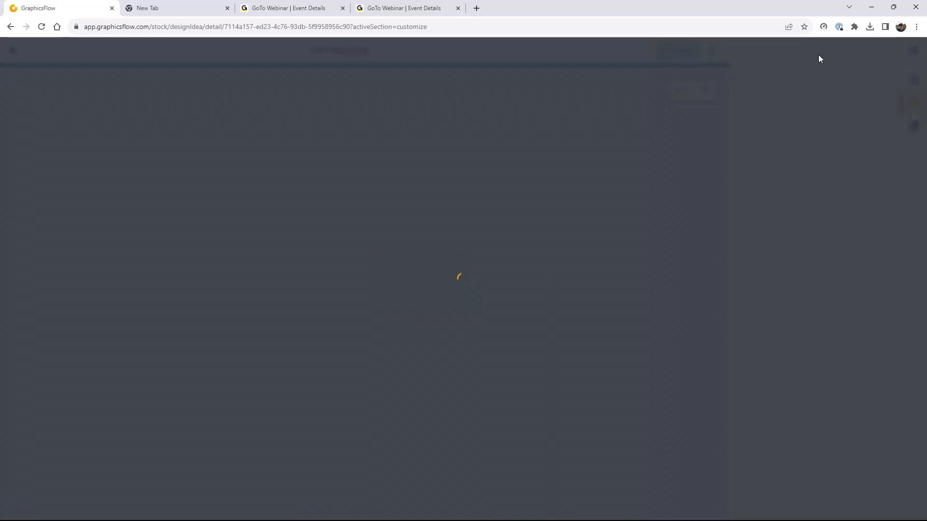
pyautogui.press('F11')
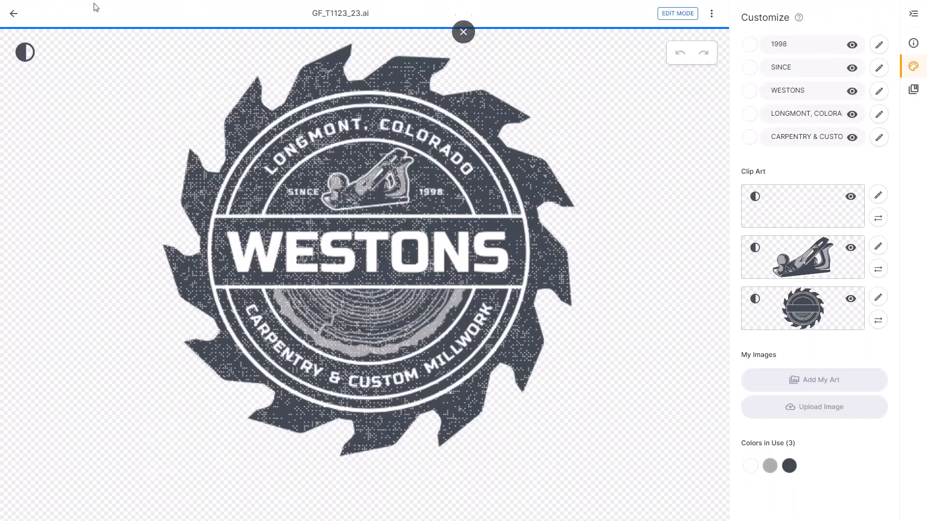
# Check the Westons design and its texture overlay layer in light and dark preview, and toggle the overlay's visibility.
pyautogui.click(25, 52)
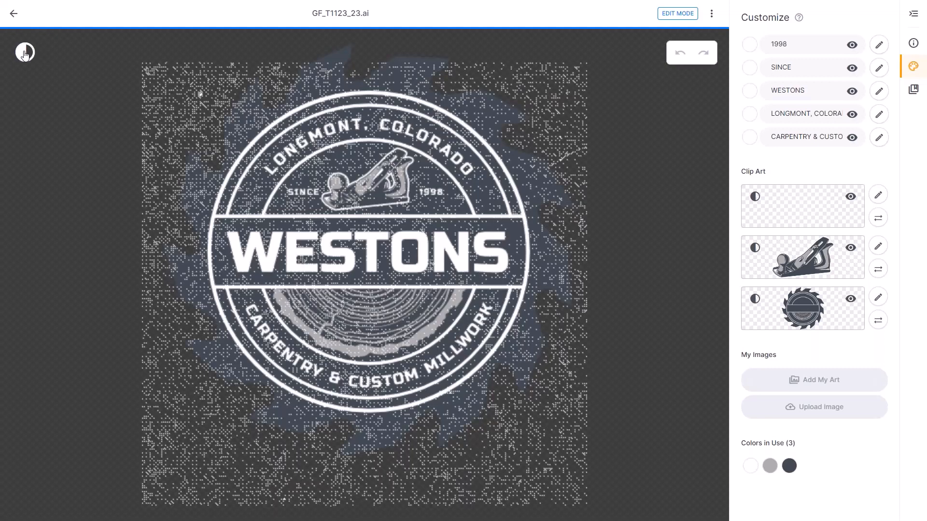
pyautogui.click(25, 53)
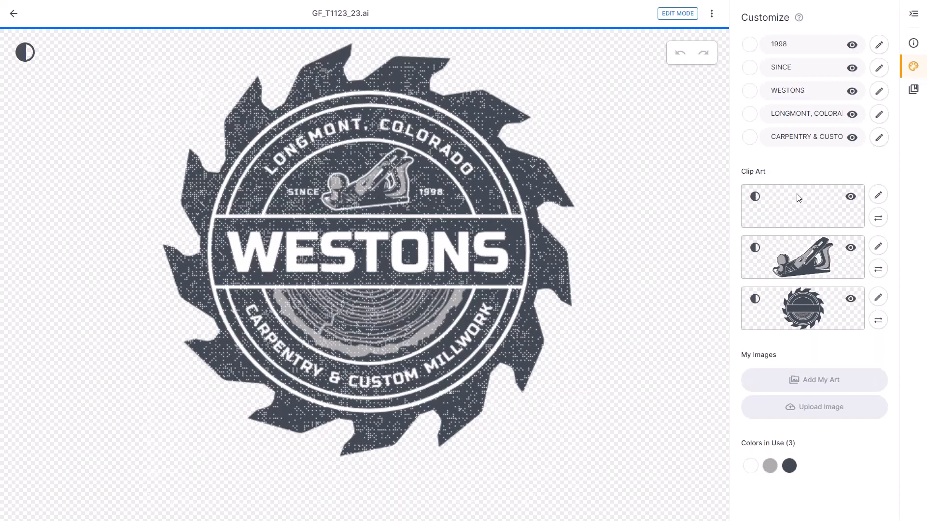
pyautogui.click(755, 197)
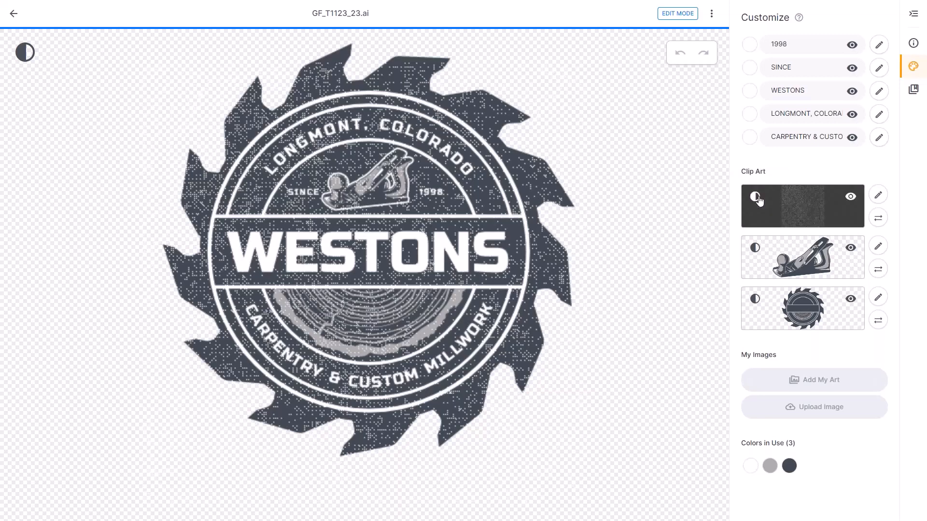
pyautogui.click(755, 197)
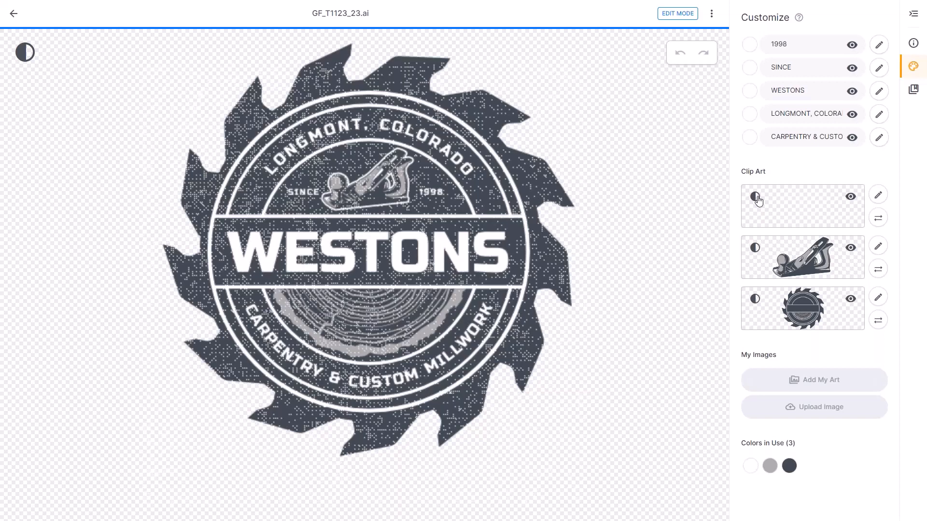
pyautogui.click(850, 197)
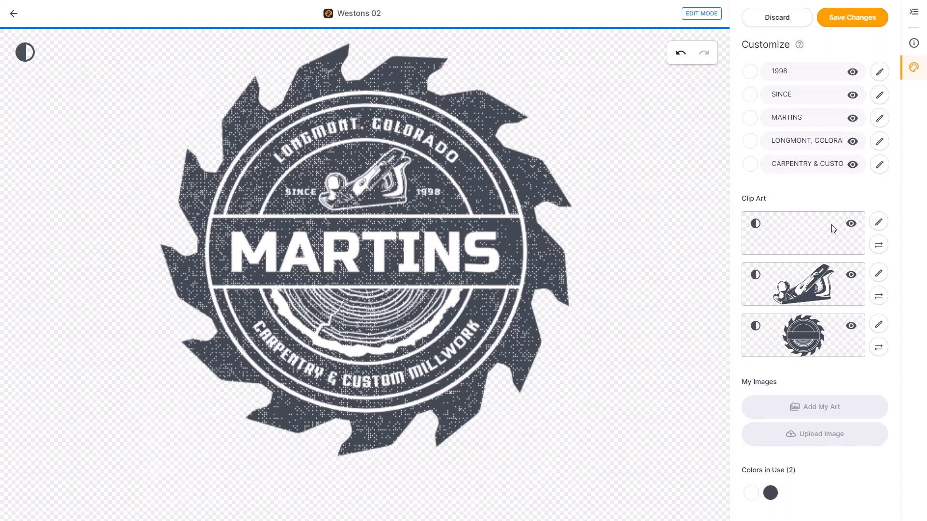
# Replace the texture overlay in the Martins design with the dark purple ink-splatter clip art found by searching for "overlay".
pyautogui.click(879, 223)
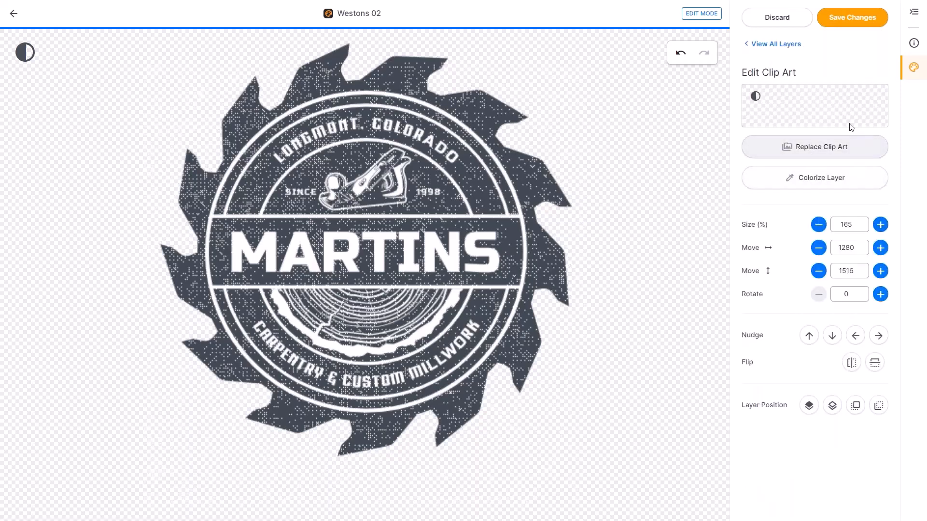
pyautogui.click(841, 150)
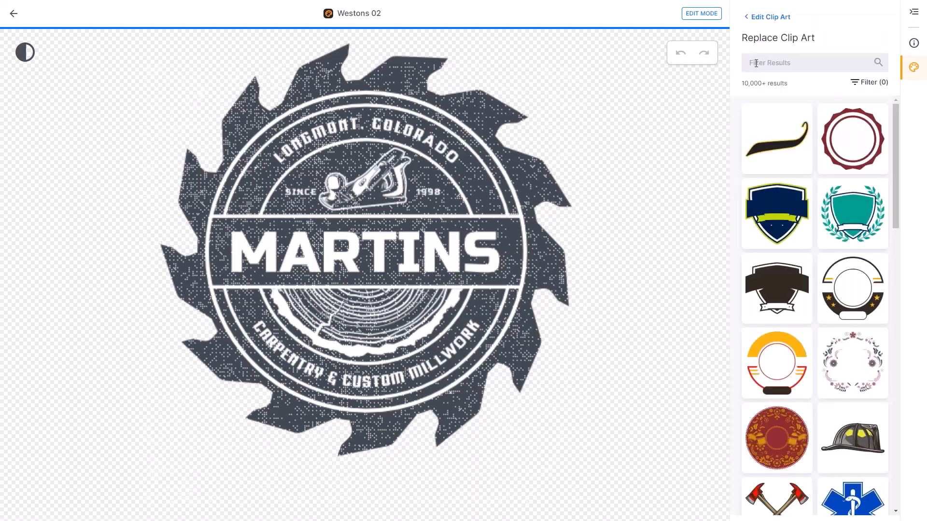
pyautogui.click(755, 63)
pyautogui.write('overlay')
pyautogui.scroll(-10, 857, 385)
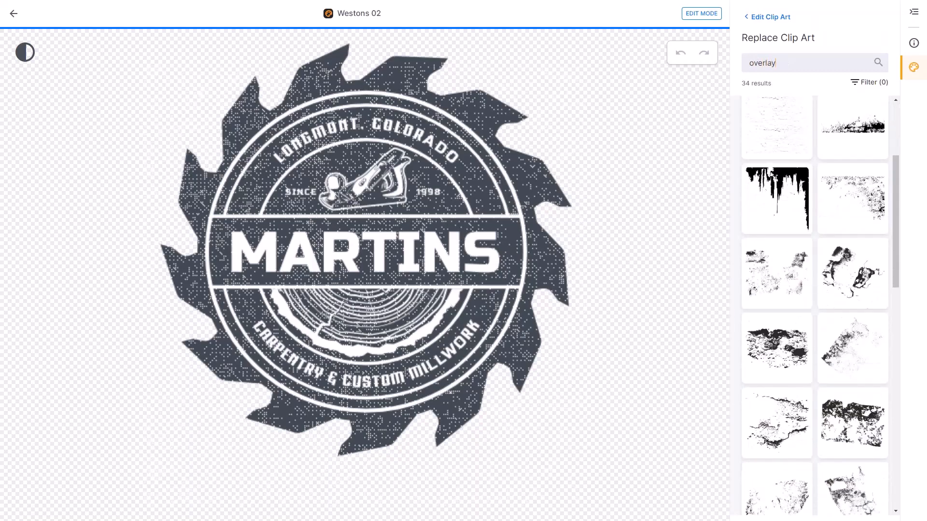
pyautogui.scroll(-6, 852, 387)
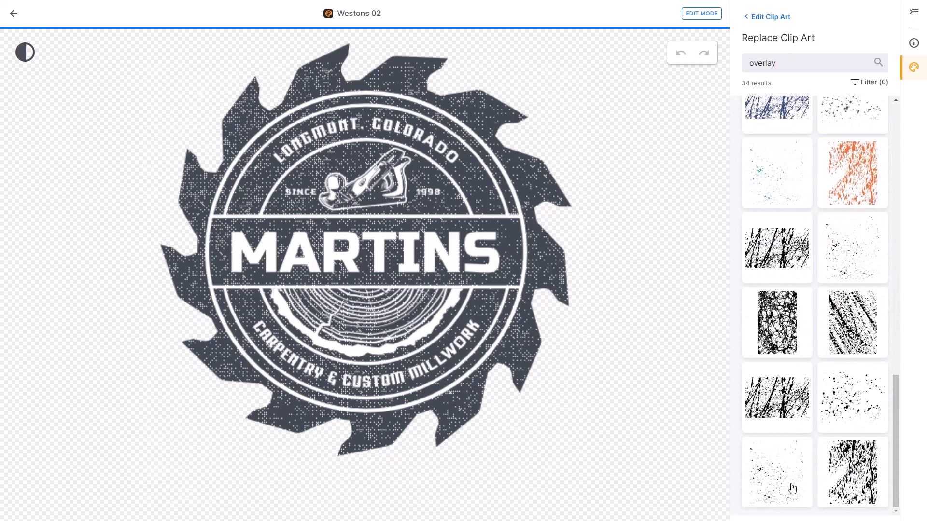
pyautogui.scroll(7, 789, 485)
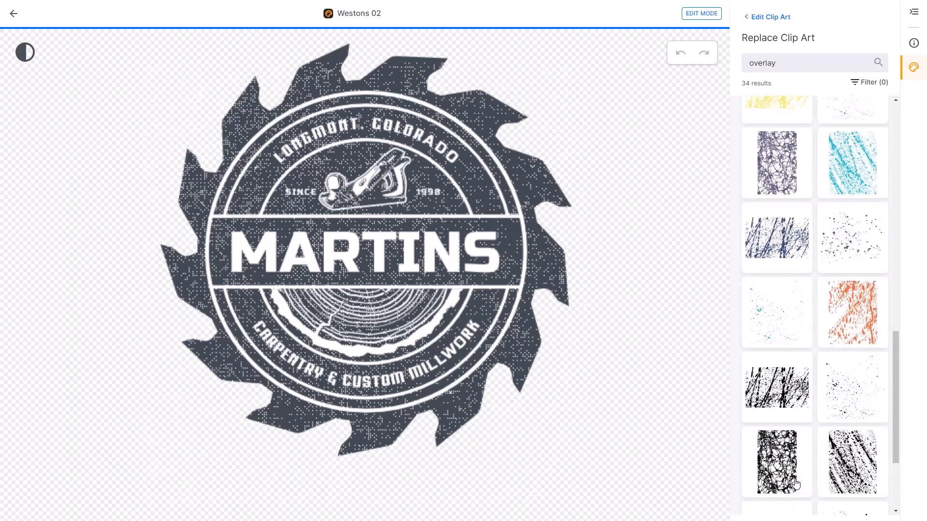
pyautogui.scroll(-5, 796, 484)
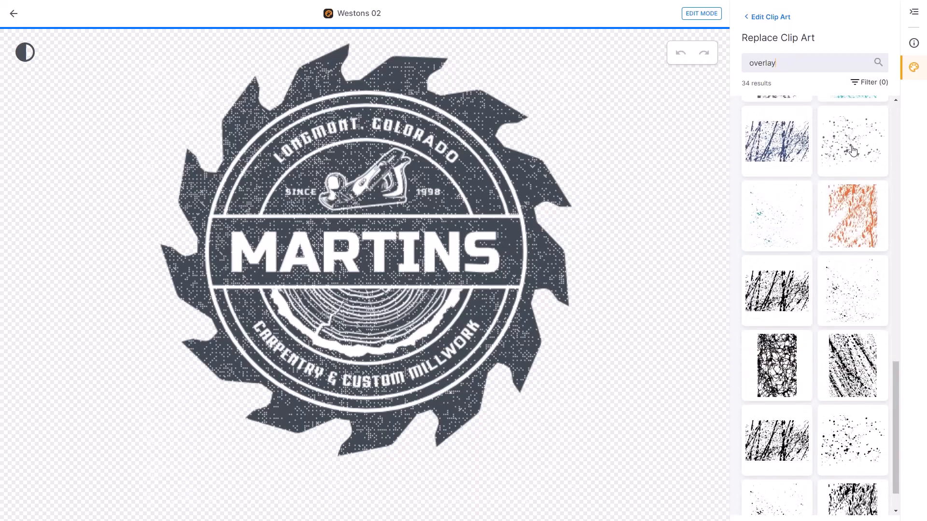
pyautogui.click(852, 151)
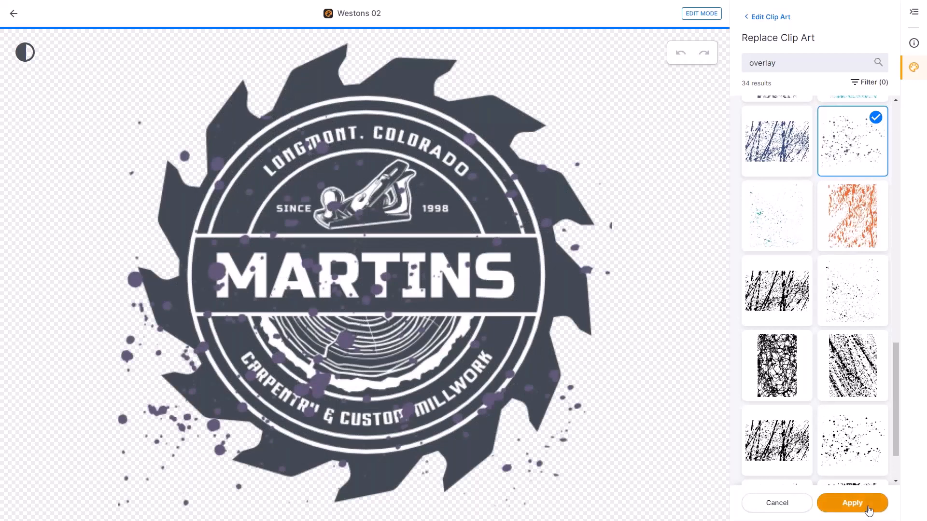
pyautogui.click(852, 503)
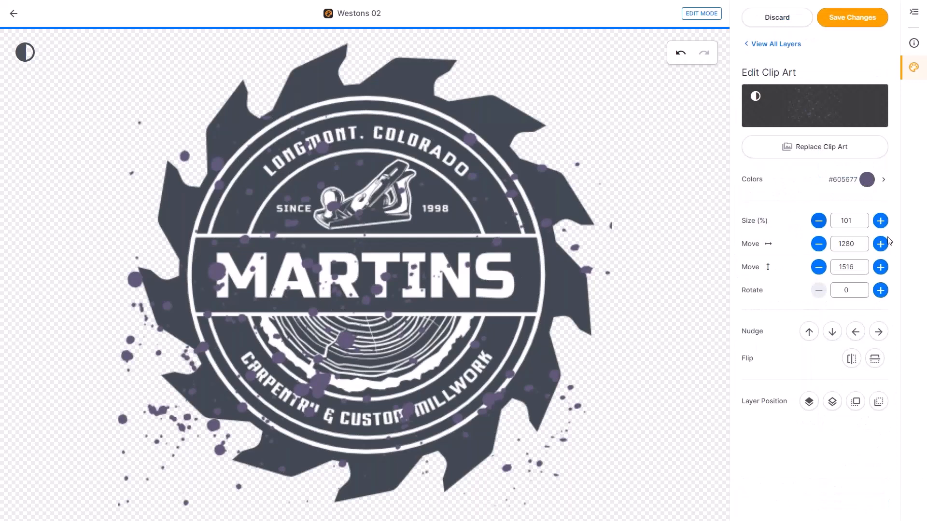
# Recolor the splatter overlay to the white already in use (#FEFEFE), checking it in dark preview before applying.
pyautogui.click(867, 181)
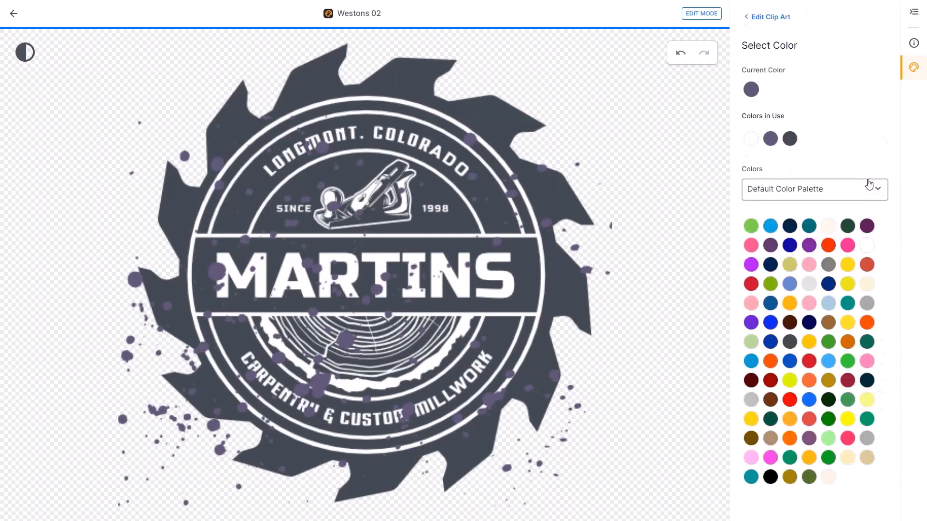
pyautogui.click(751, 140)
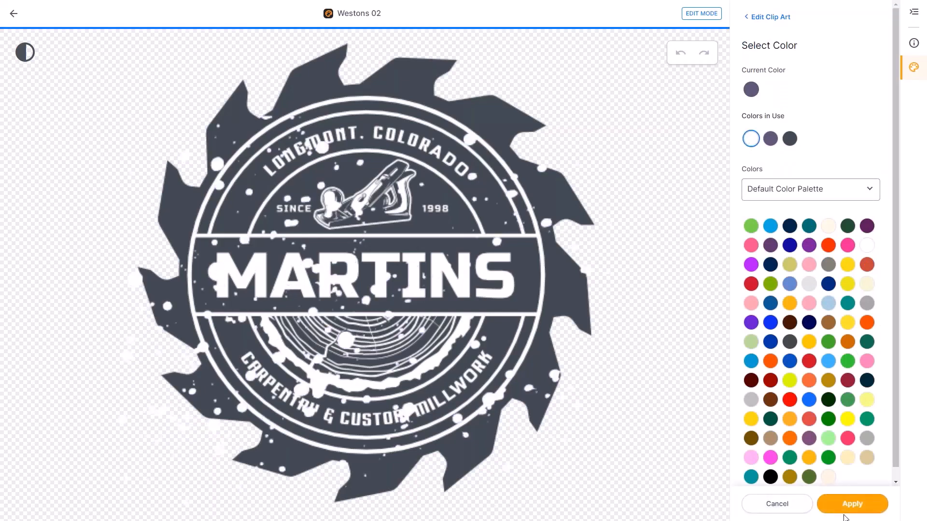
pyautogui.click(25, 52)
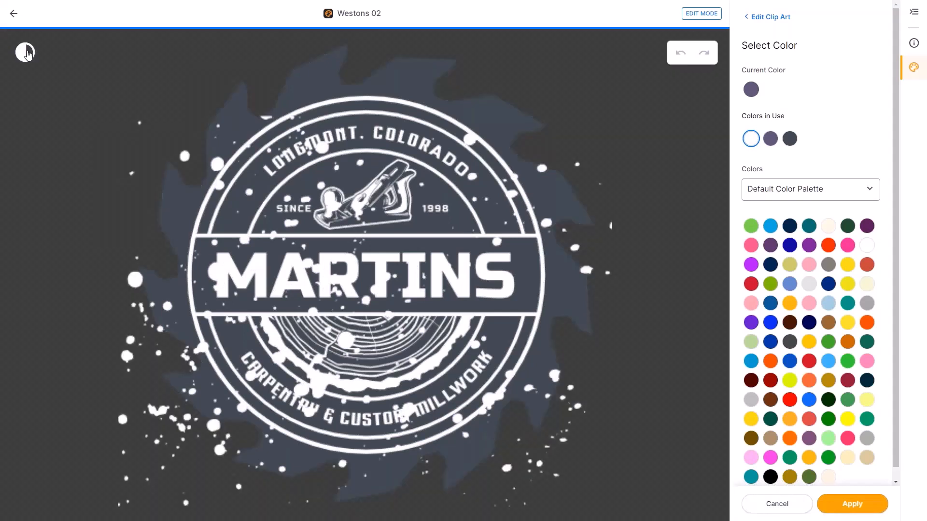
pyautogui.click(26, 53)
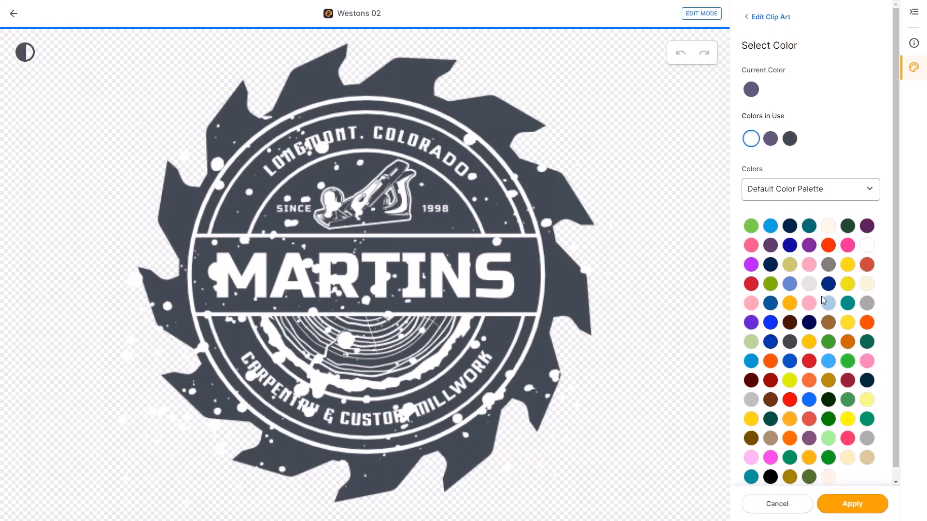
pyautogui.click(868, 507)
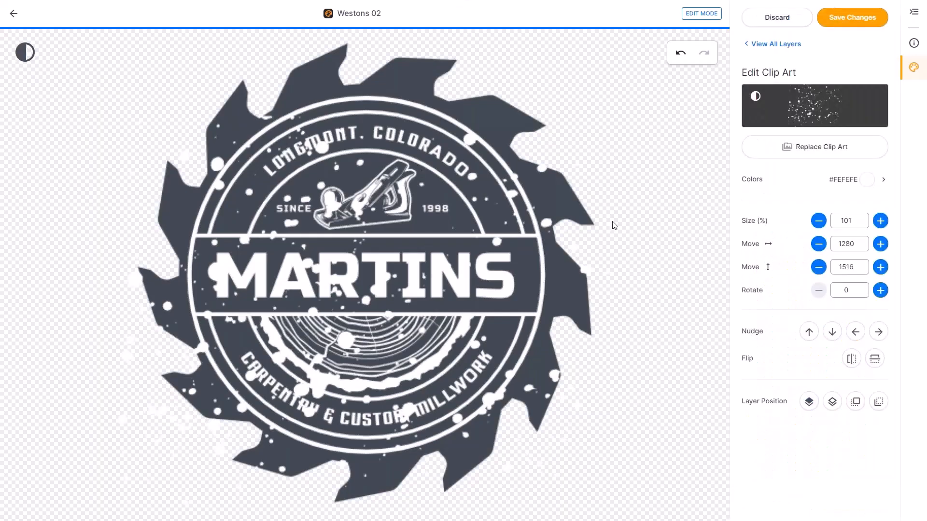
# Save the changes as a new customized design named "Martins 02" in My Art, and continue customizing.
pyautogui.click(790, 45)
pyautogui.click(871, 18)
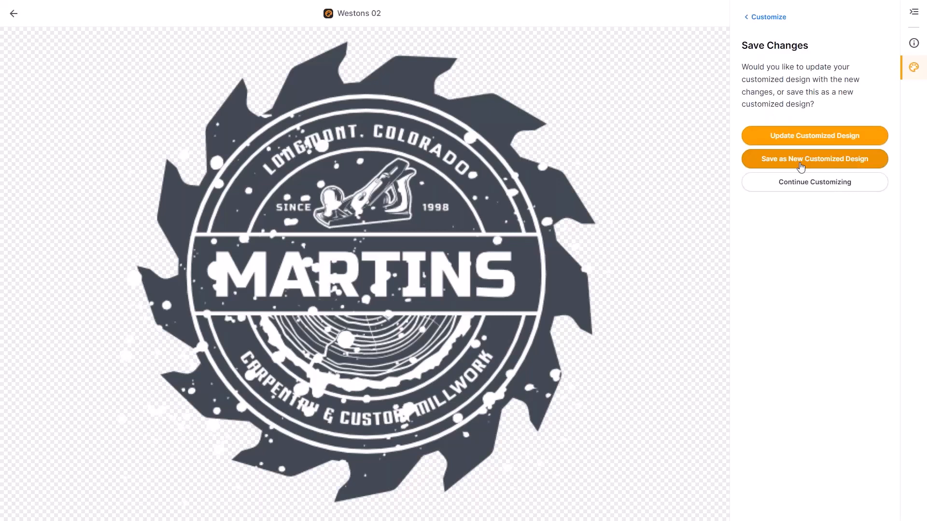
pyautogui.click(852, 163)
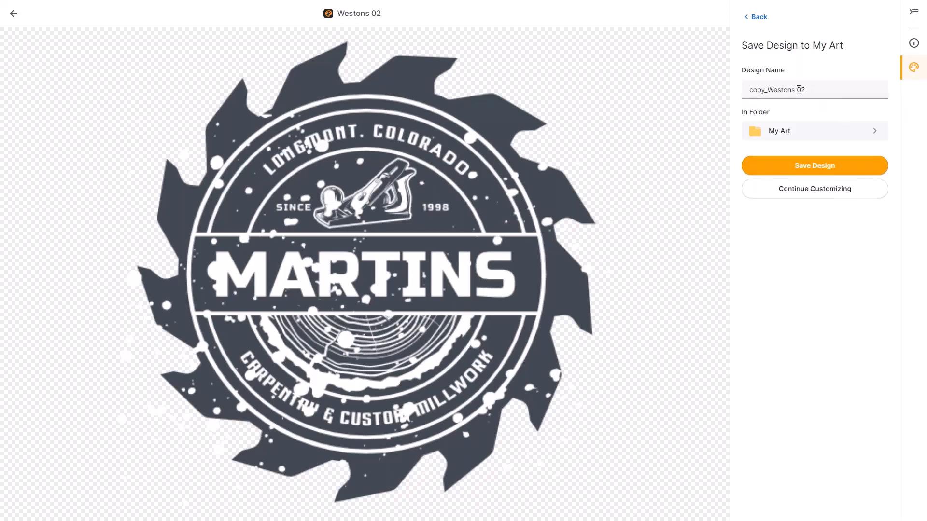
pyautogui.moveTo(808, 89); pyautogui.dragTo(672, 75)
pyautogui.write('Martins 02')
pyautogui.click(814, 165)
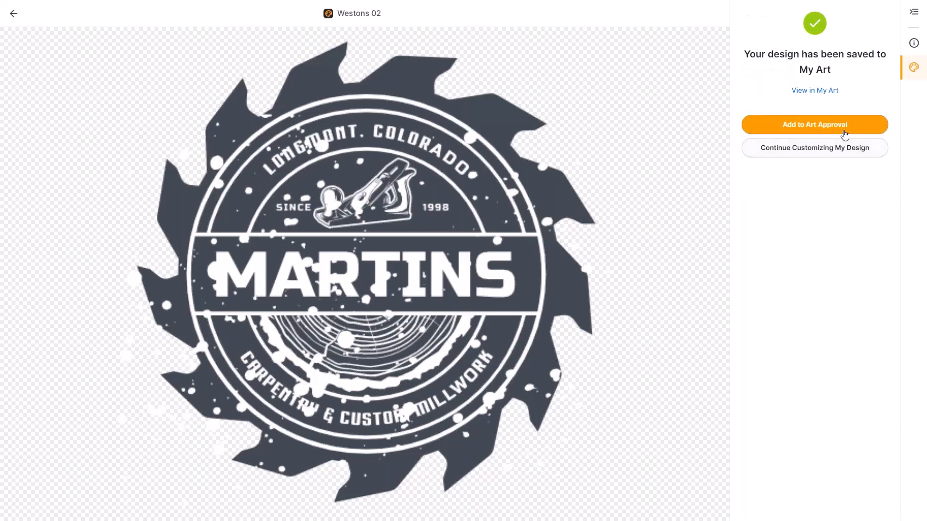
pyautogui.click(843, 155)
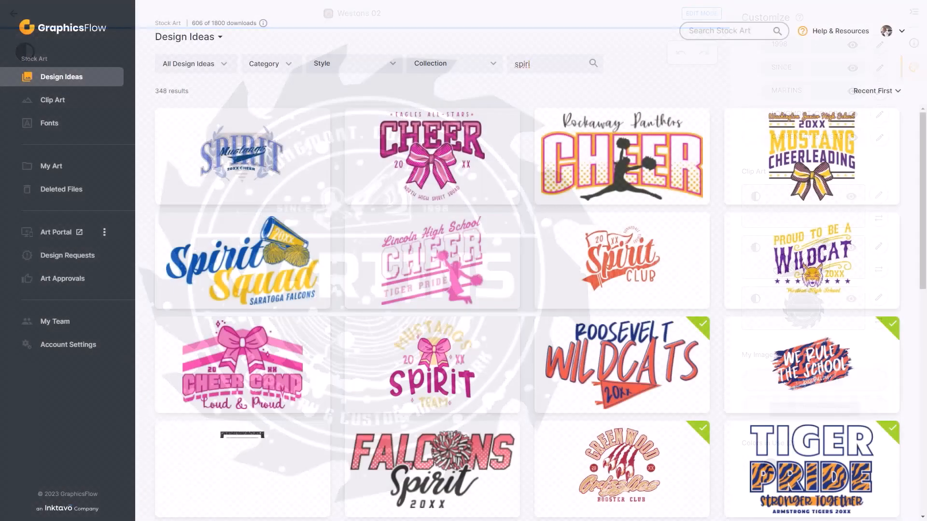
# Open the RHS Spirit shield design (GF_T0622_23) with the megaphone from the Design Ideas results for customizing.
pyautogui.scroll(-5, 642, 291)
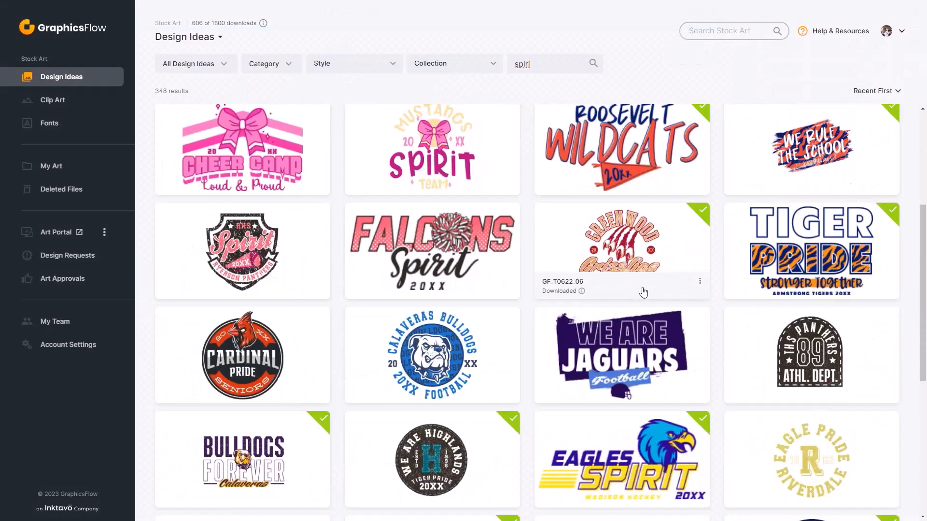
pyautogui.click(236, 216)
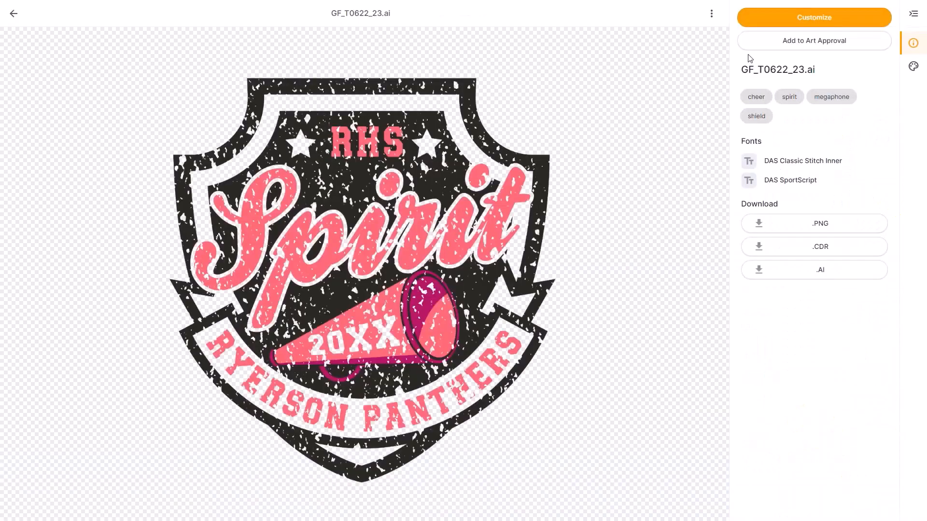
pyautogui.click(826, 17)
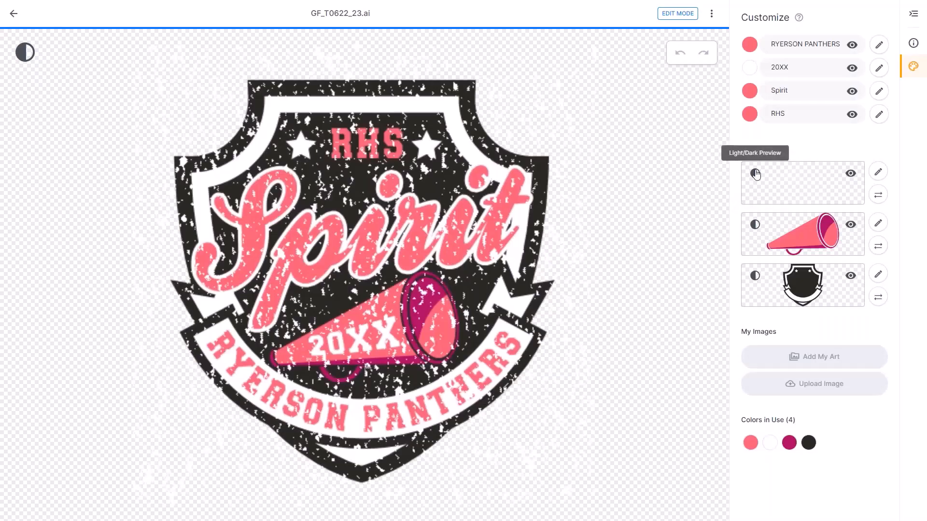
# Preview the Spirit design's texture overlay thumbnail on a dark background, and hide and show that layer to compare.
pyautogui.click(756, 173)
pyautogui.click(755, 174)
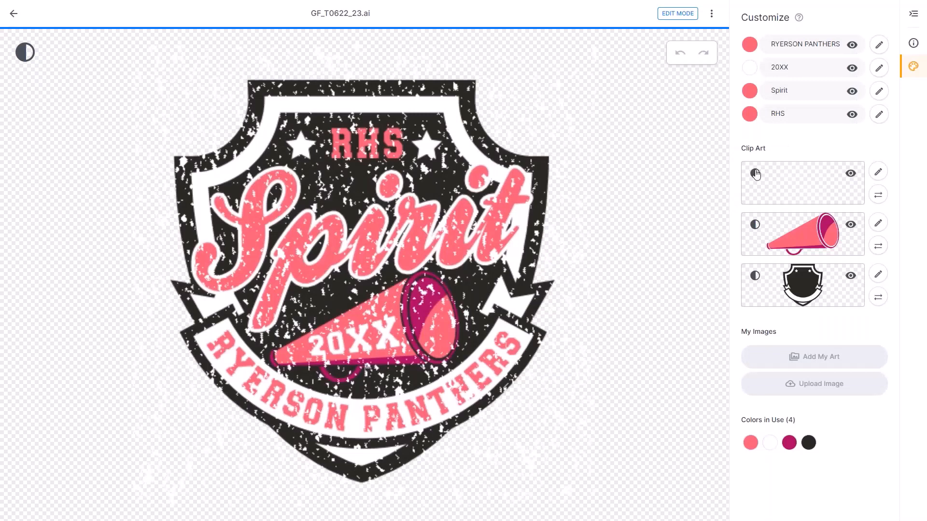
pyautogui.click(755, 176)
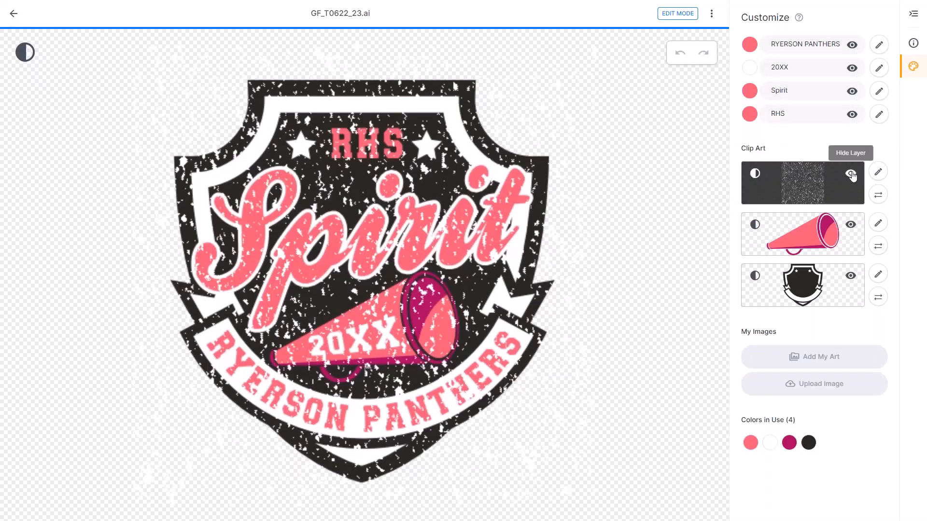
pyautogui.click(851, 173)
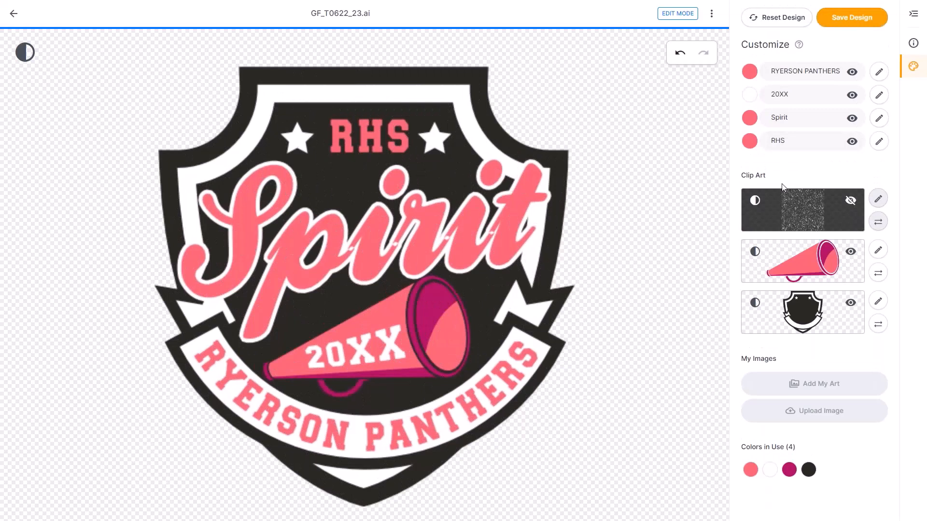
pyautogui.click(850, 201)
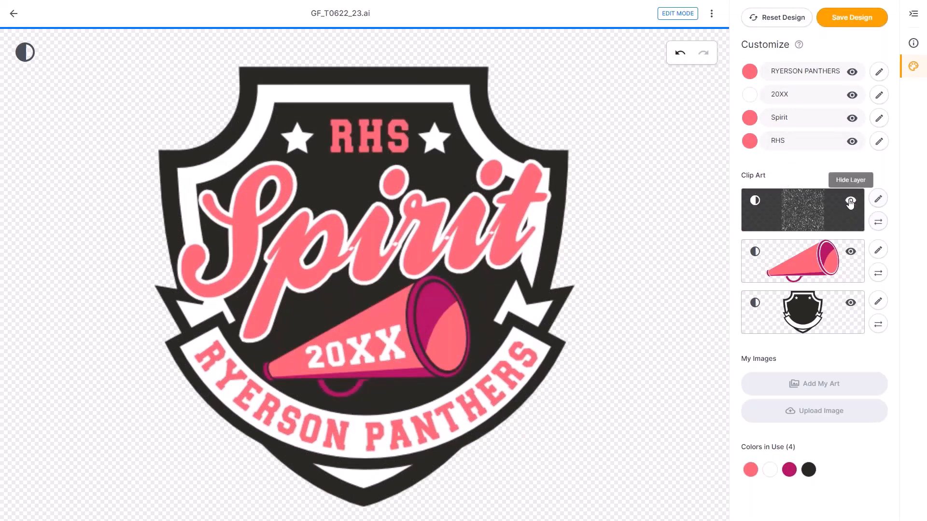
# Colorize the Spirit design's texture overlay layer with the pale cream color from the Default Color Palette.
pyautogui.click(878, 199)
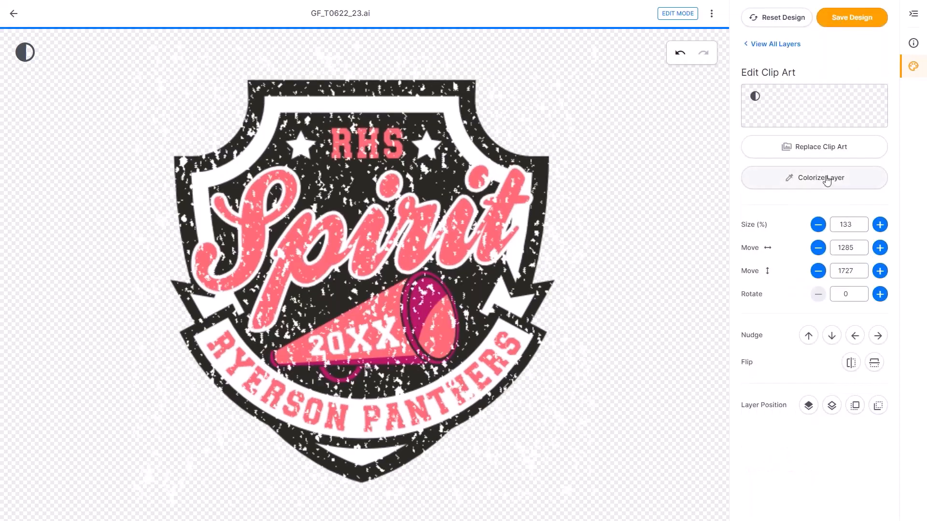
pyautogui.click(827, 180)
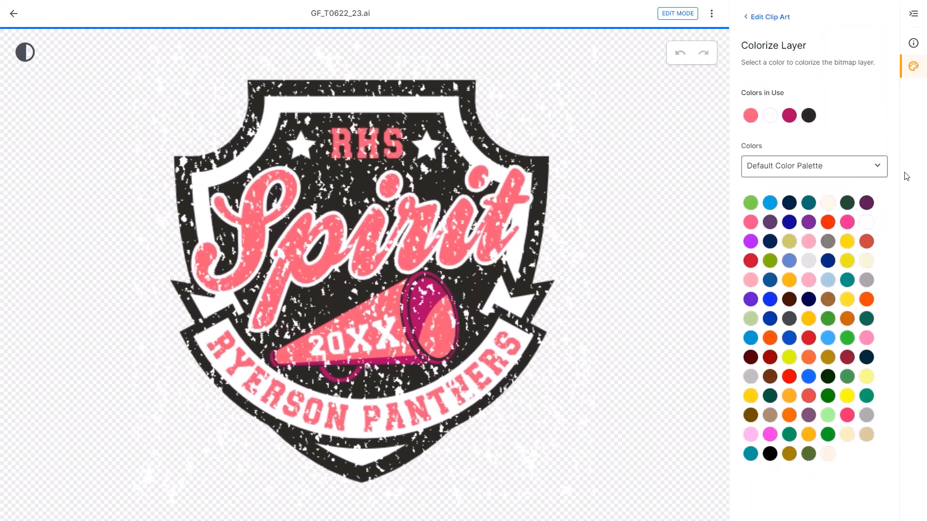
pyautogui.click(827, 203)
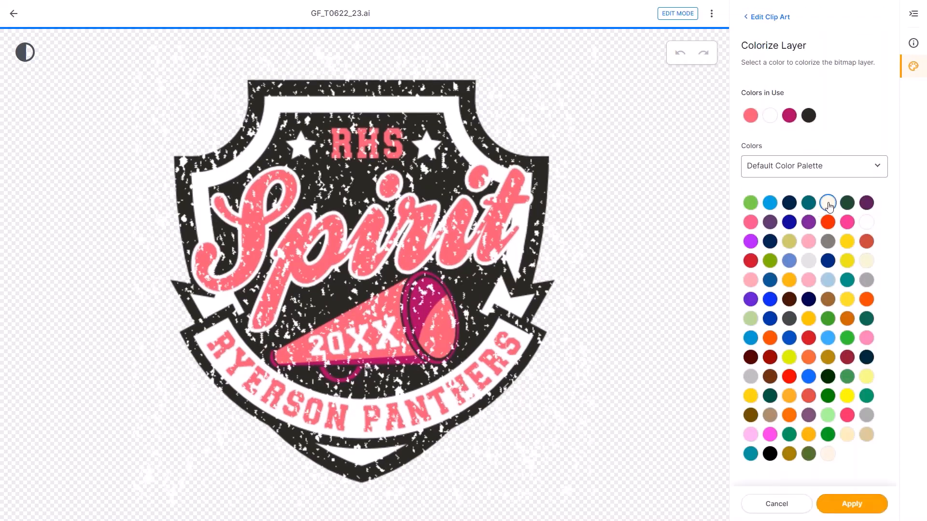
pyautogui.click(835, 502)
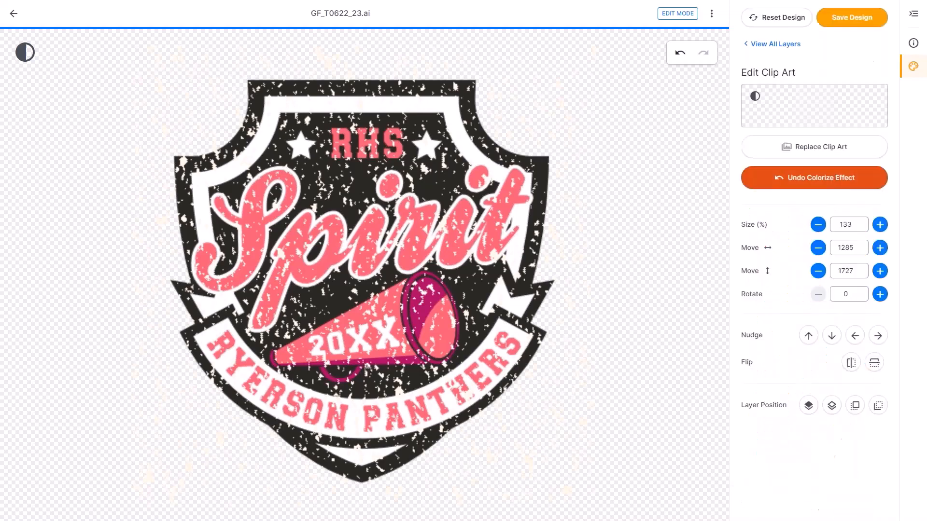